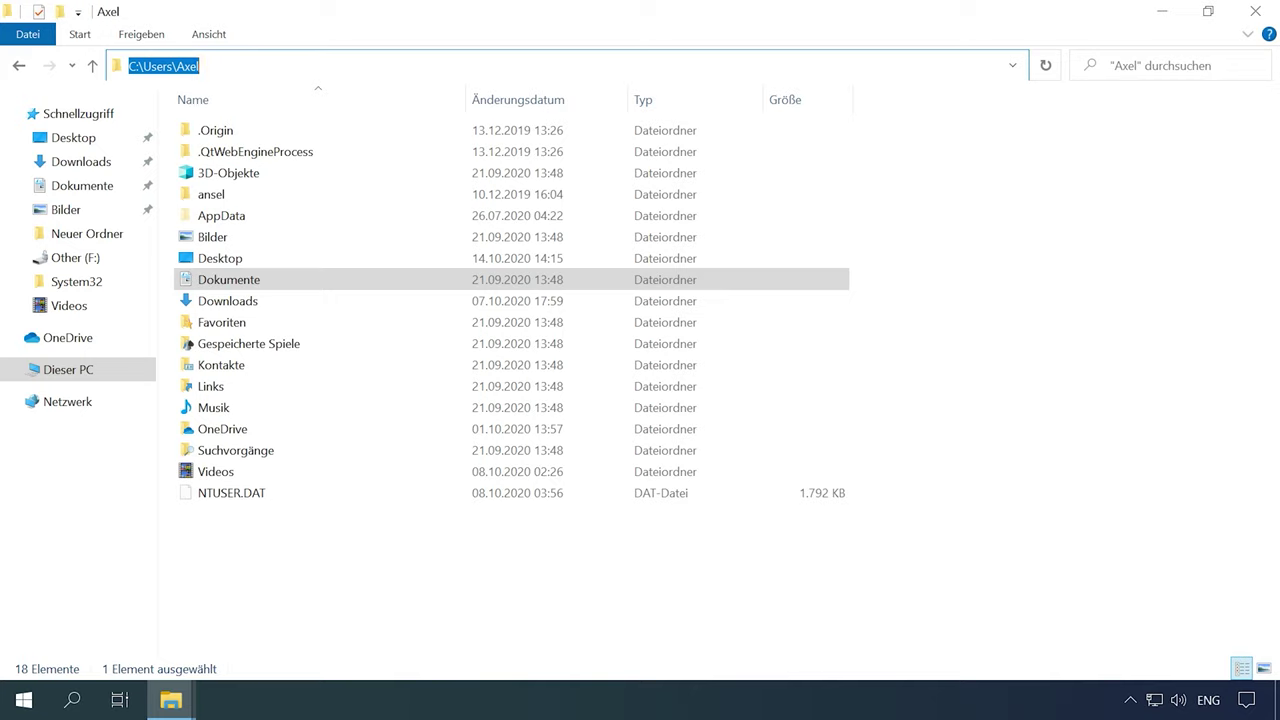
Step: Open the location settings of the Dokumente folder in the C: user profile and start choosing a new destination
click(264, 280)
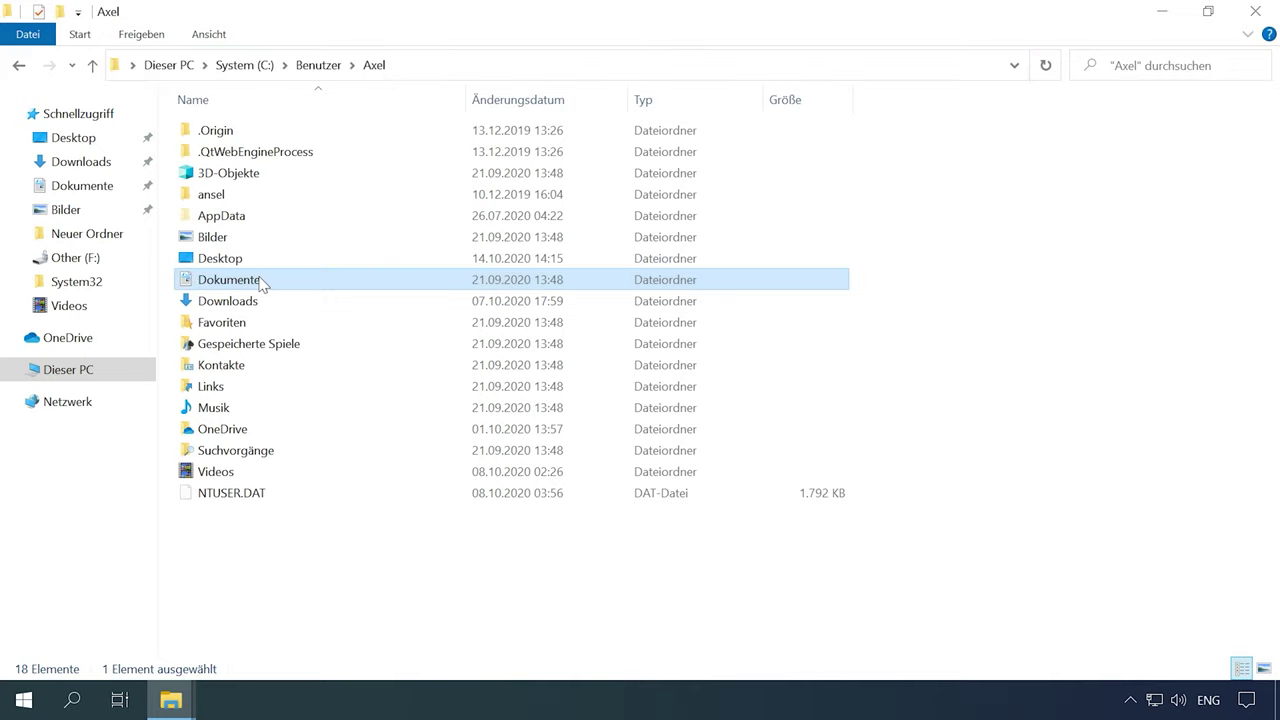
right_click(288, 281)
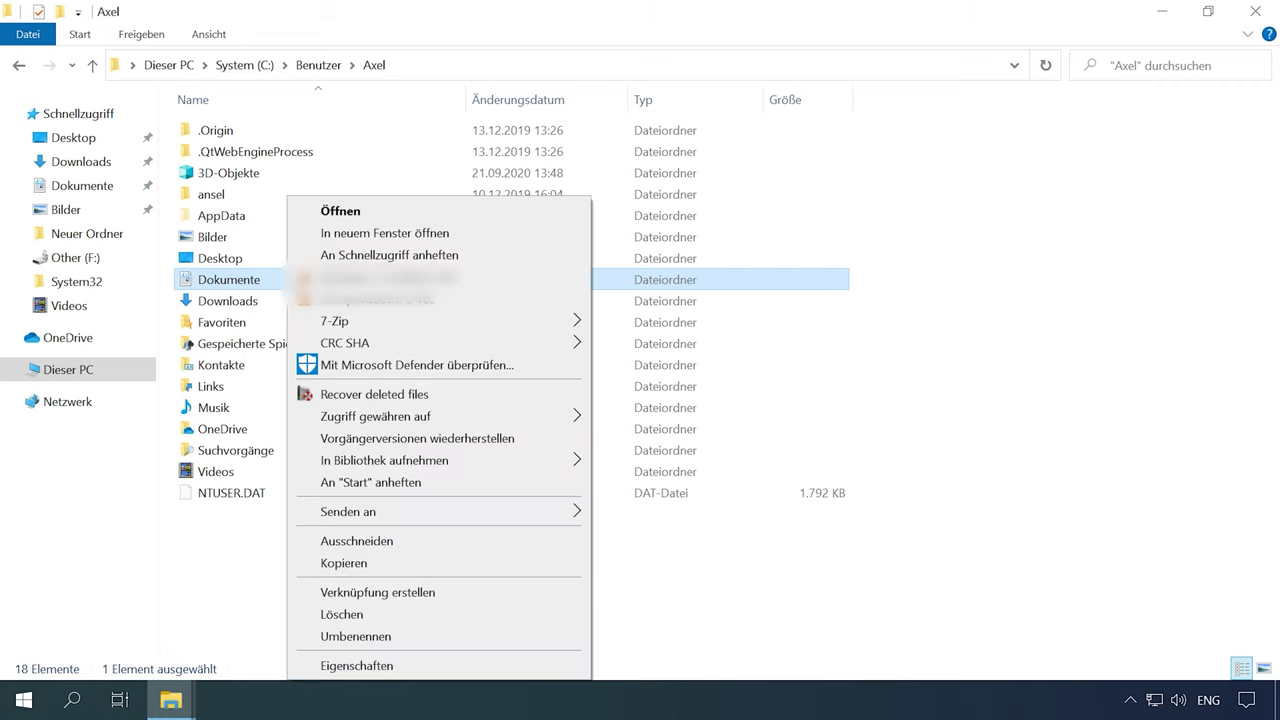
click(358, 665)
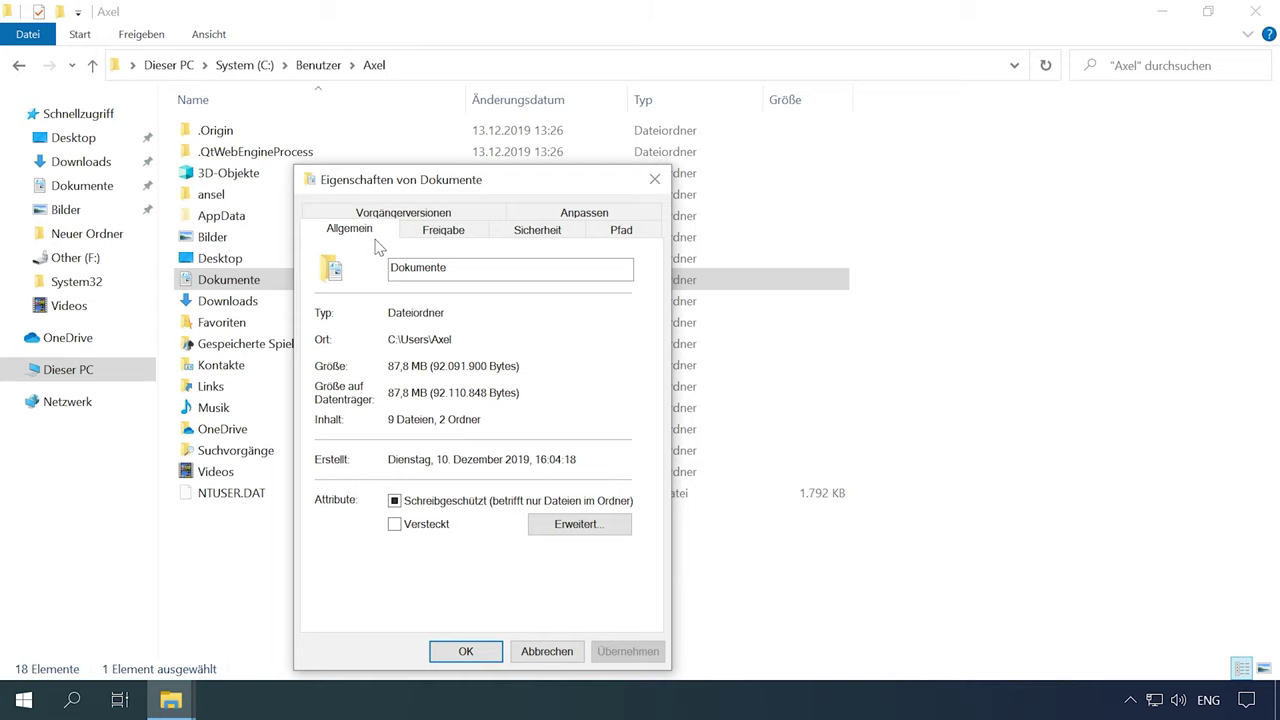
click(612, 227)
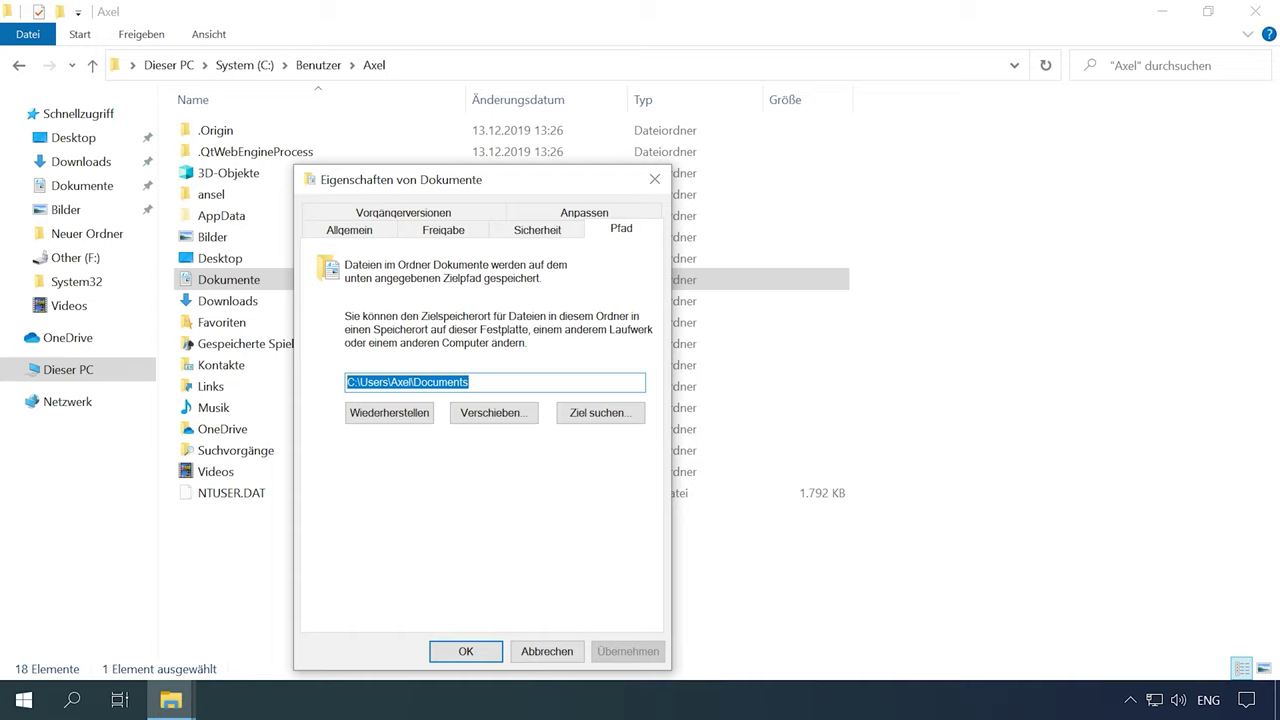
click(494, 415)
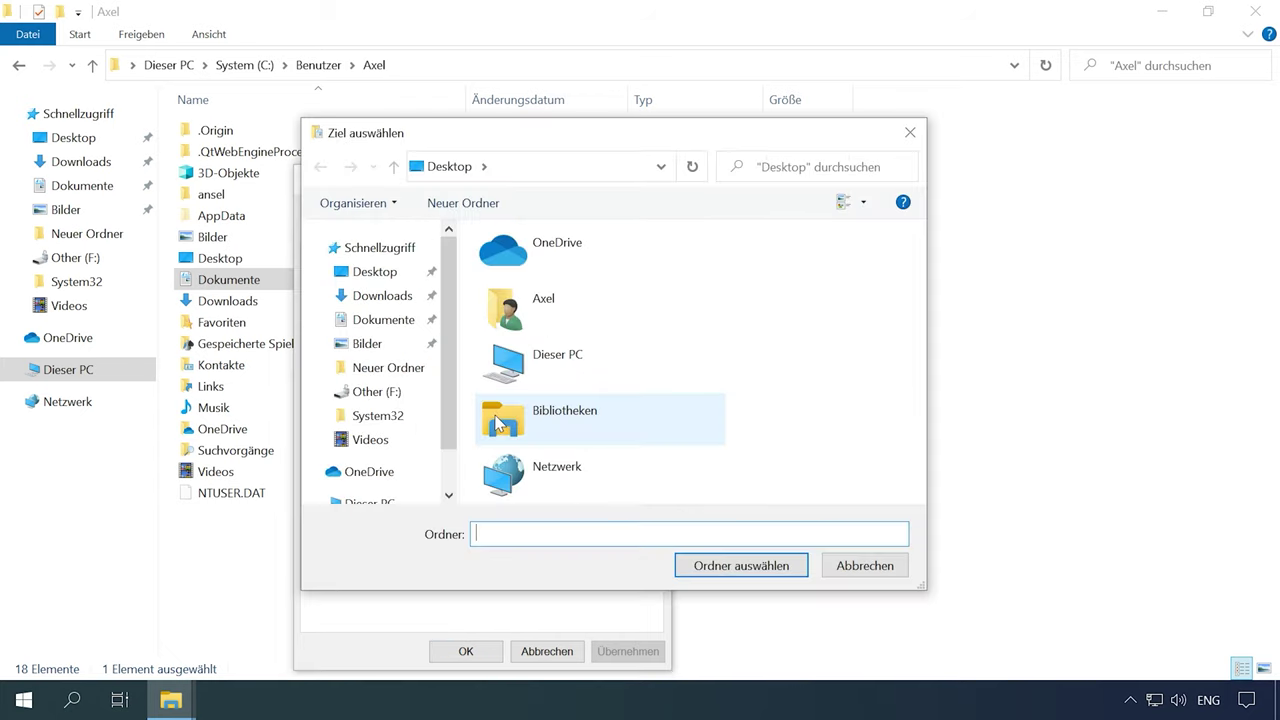
Step: Select the Dokumente folder inside the user's profile folder under Users on Additional (D:) as the move destination
scroll(444, 397, down, 2)
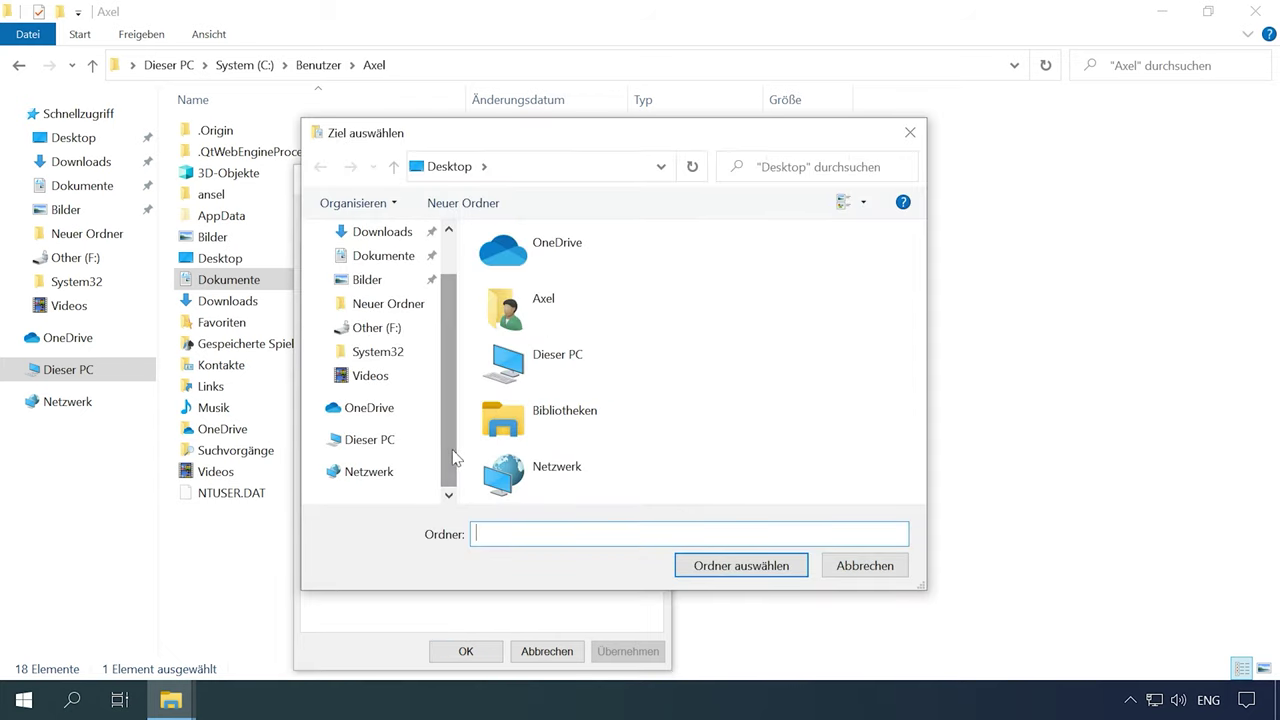
click(381, 439)
scroll(577, 429, down, 3)
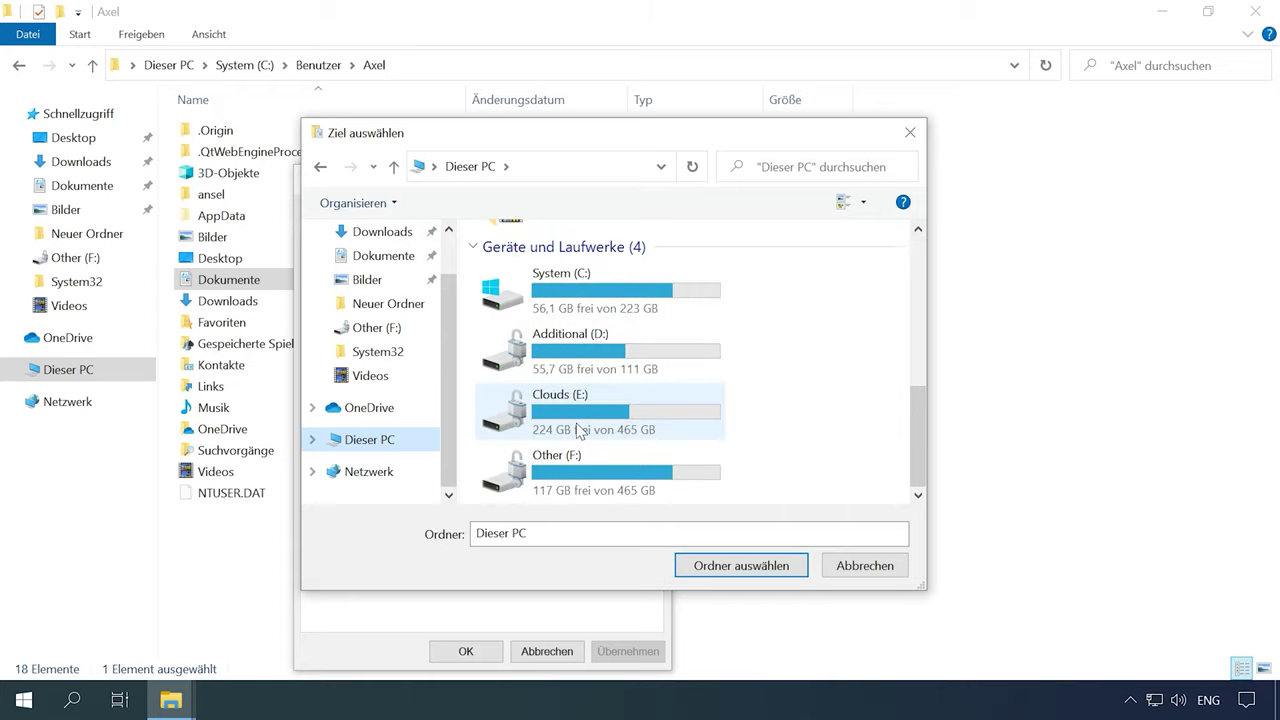
double_click(586, 346)
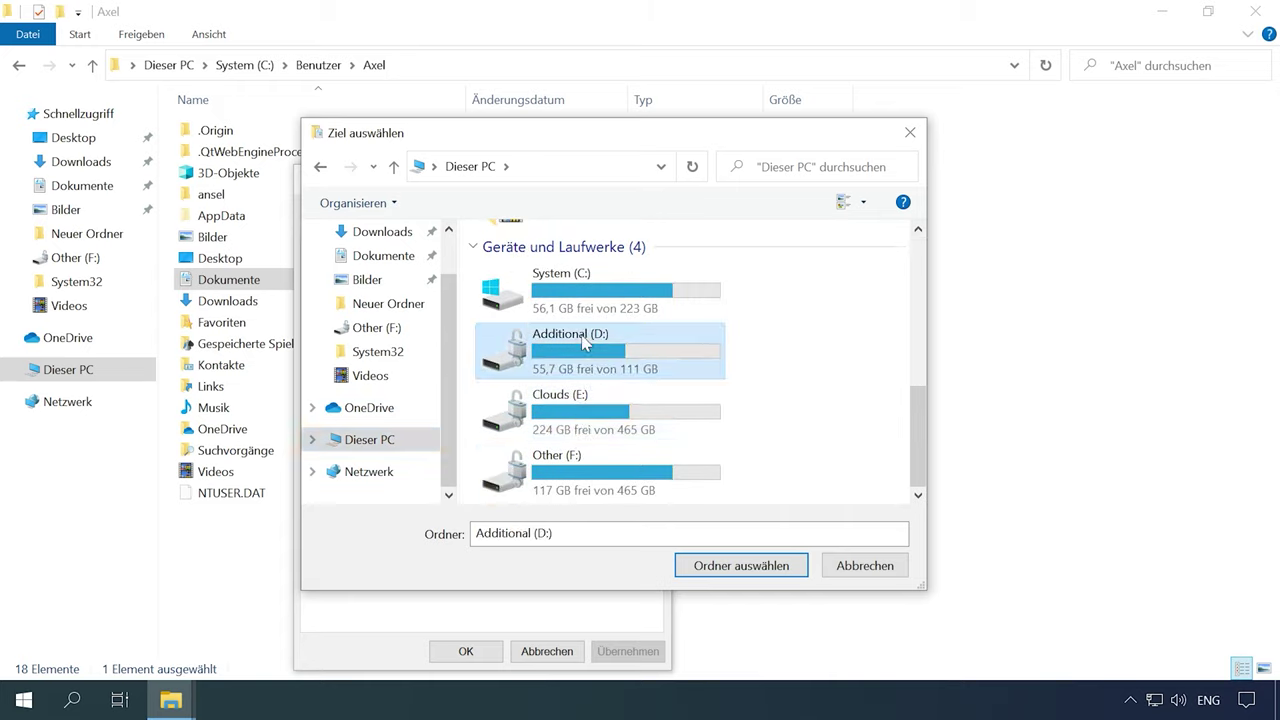
double_click(516, 287)
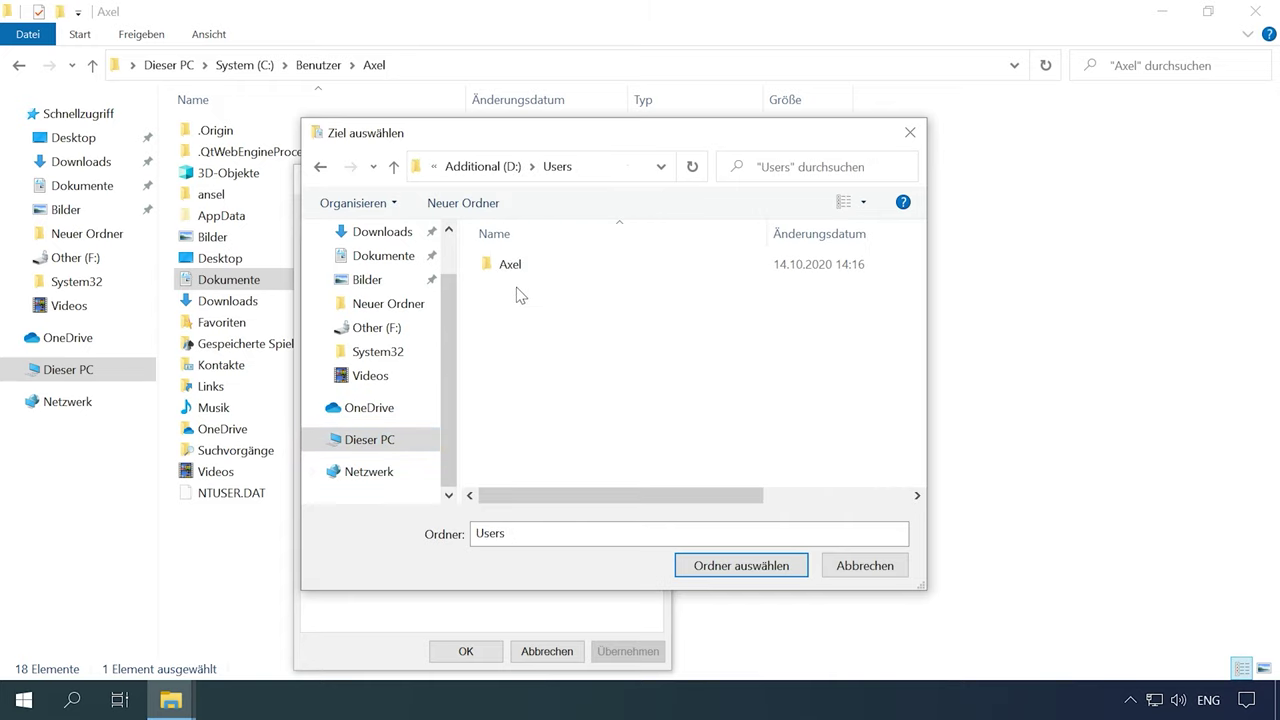
double_click(510, 264)
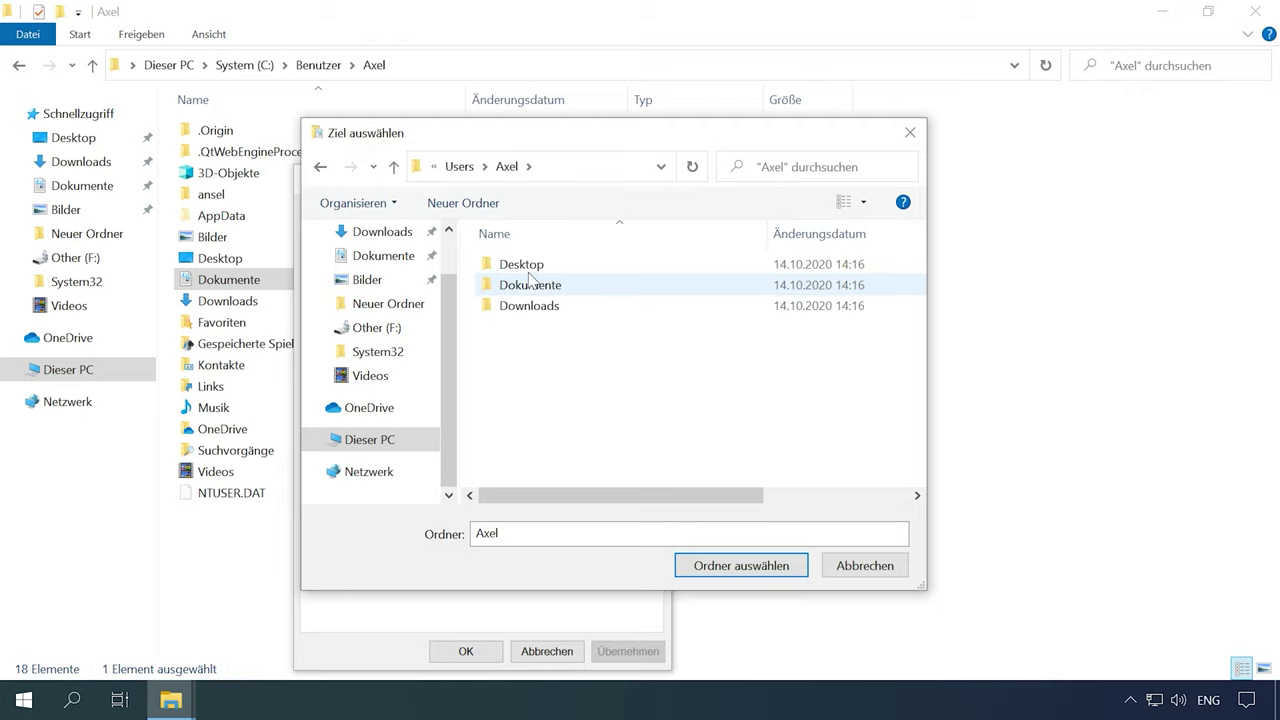
click(559, 296)
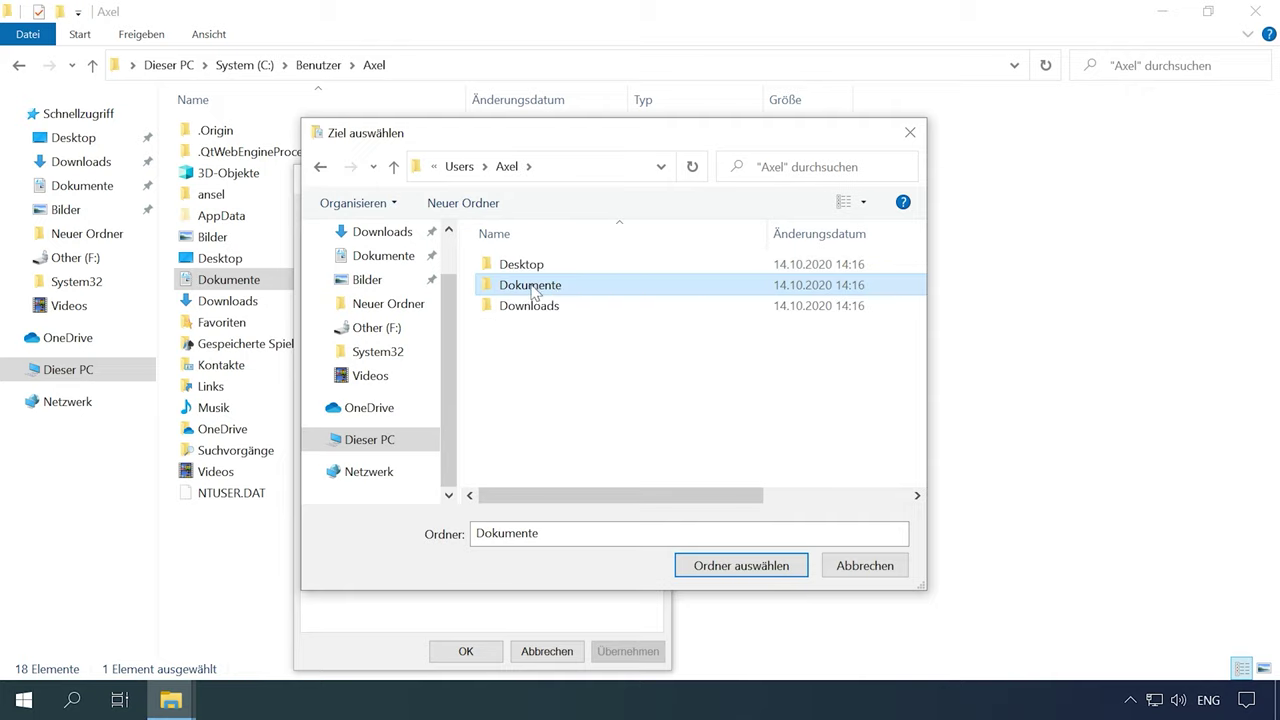
click(604, 167)
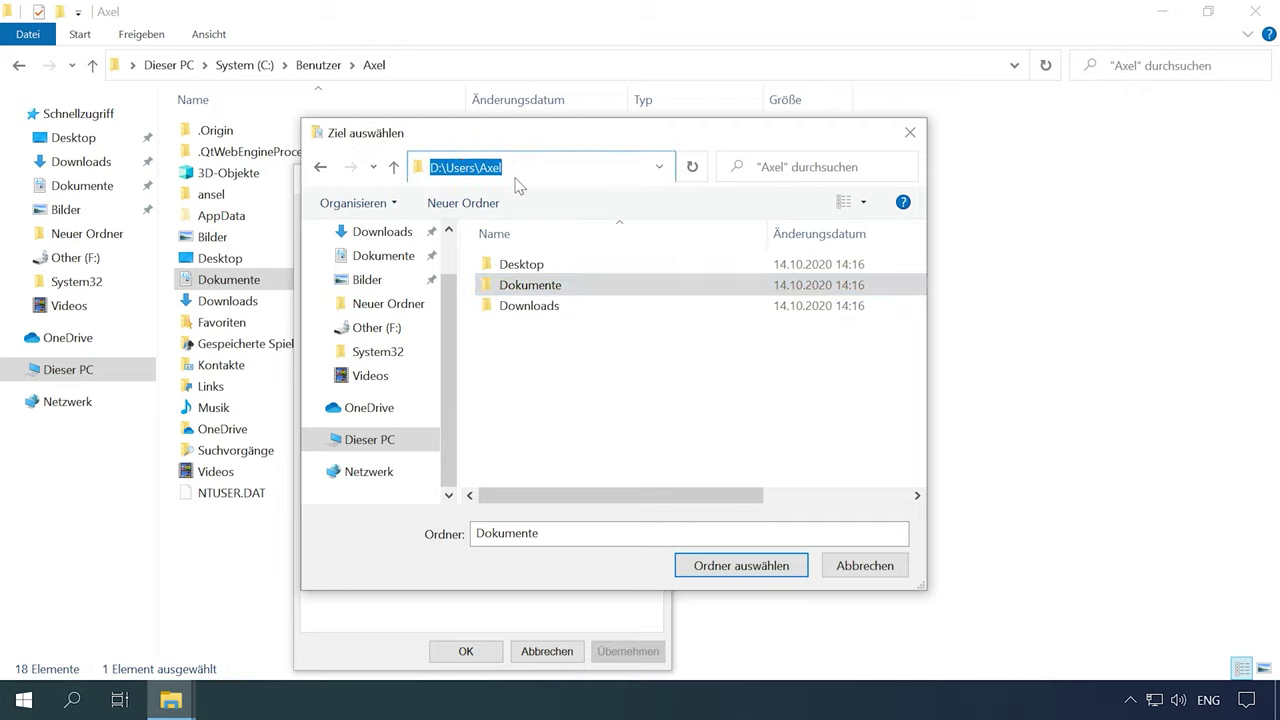
click(549, 286)
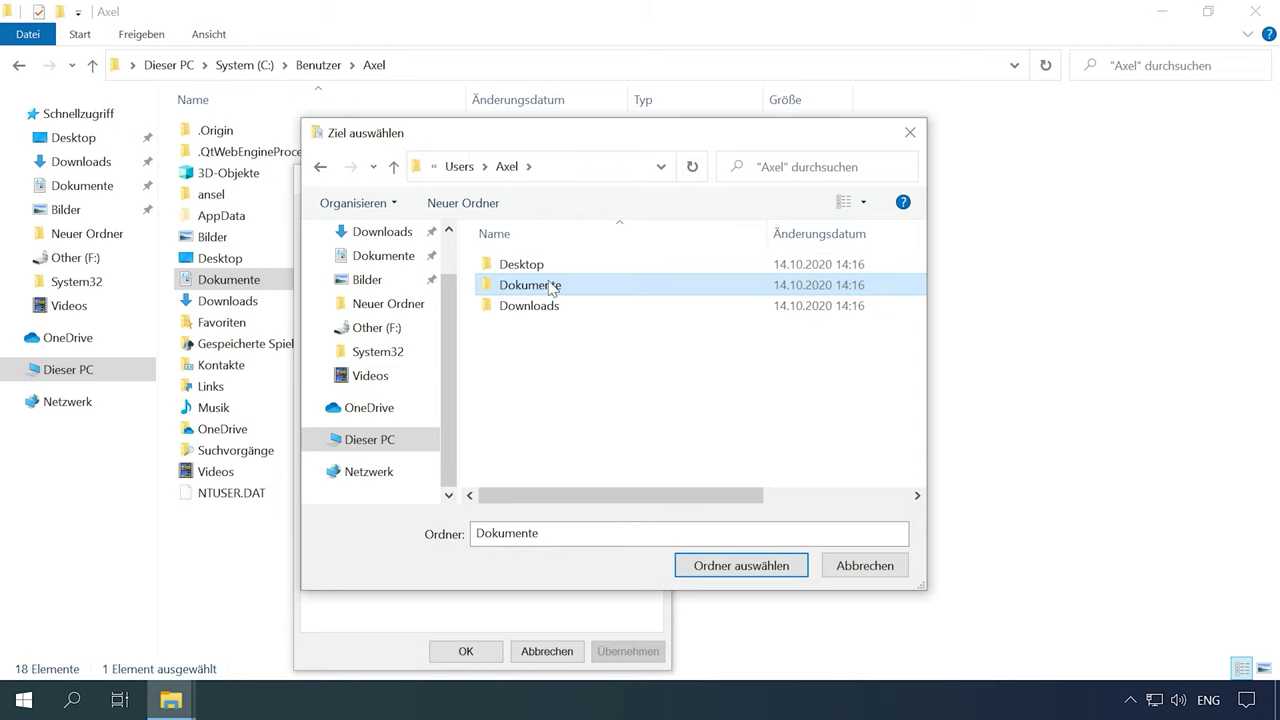
click(716, 565)
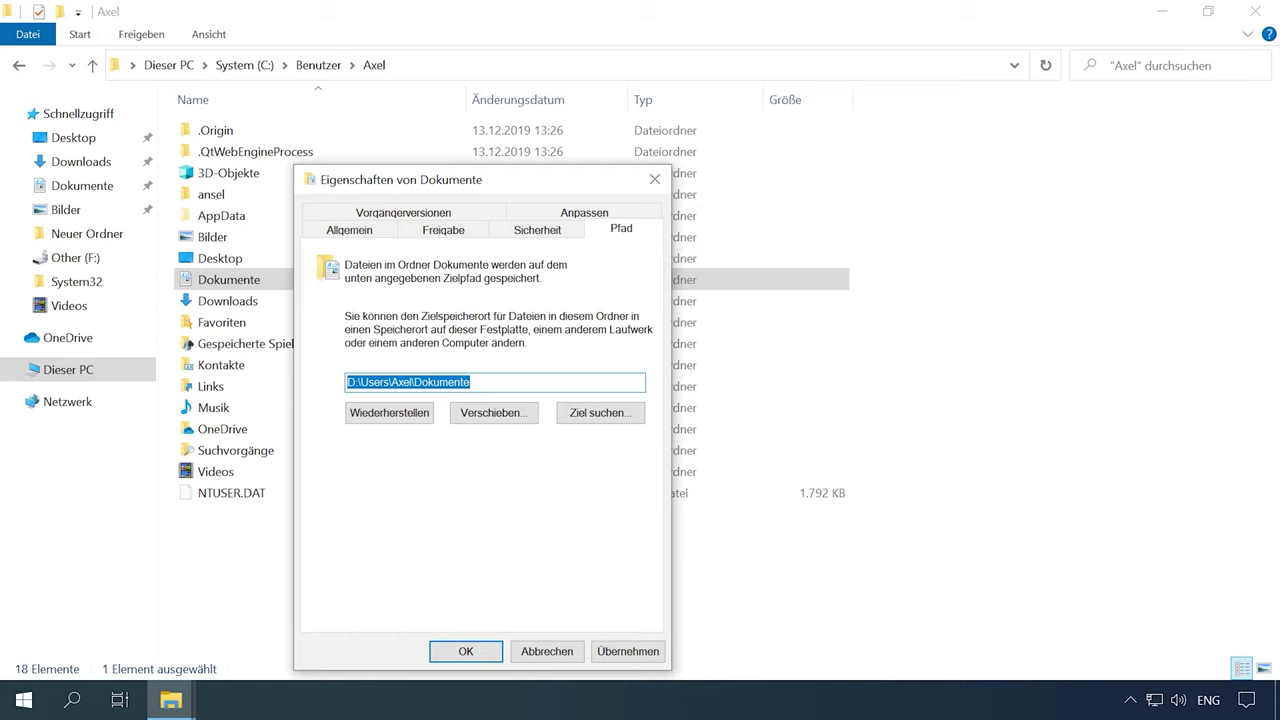
Step: Apply the new Dokumente location and agree to move all files from the old location
click(470, 382)
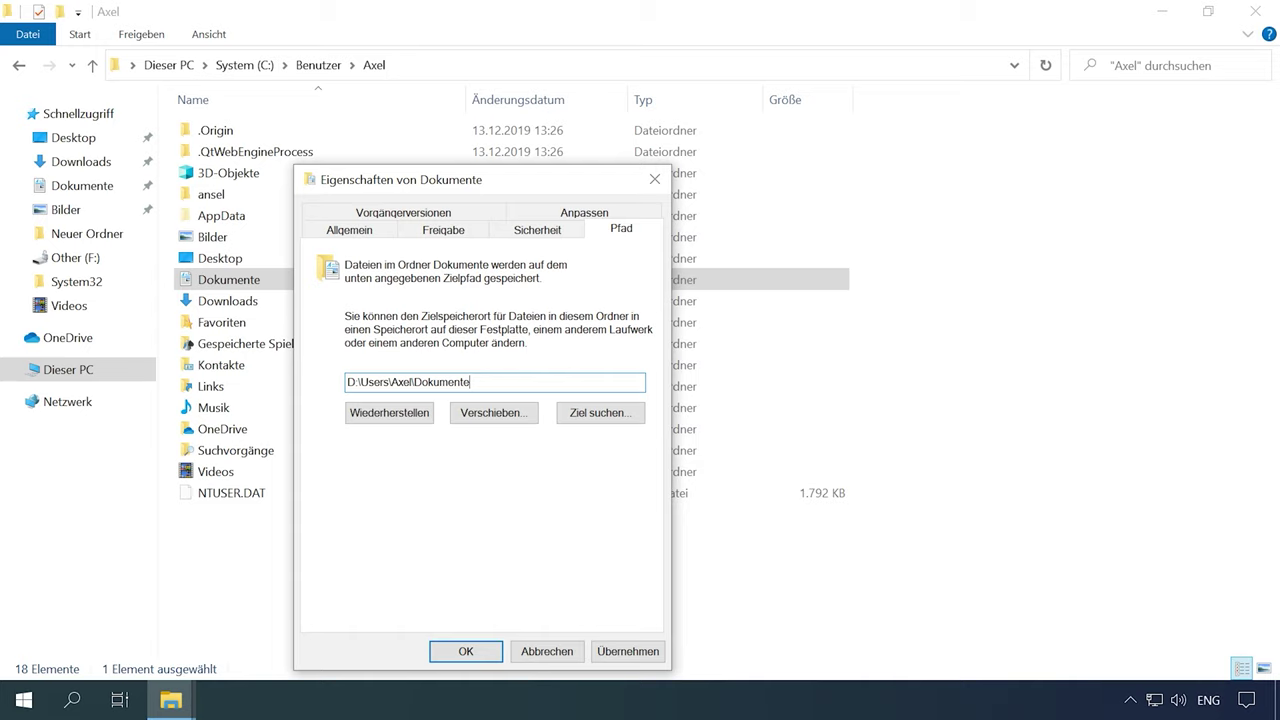
click(628, 652)
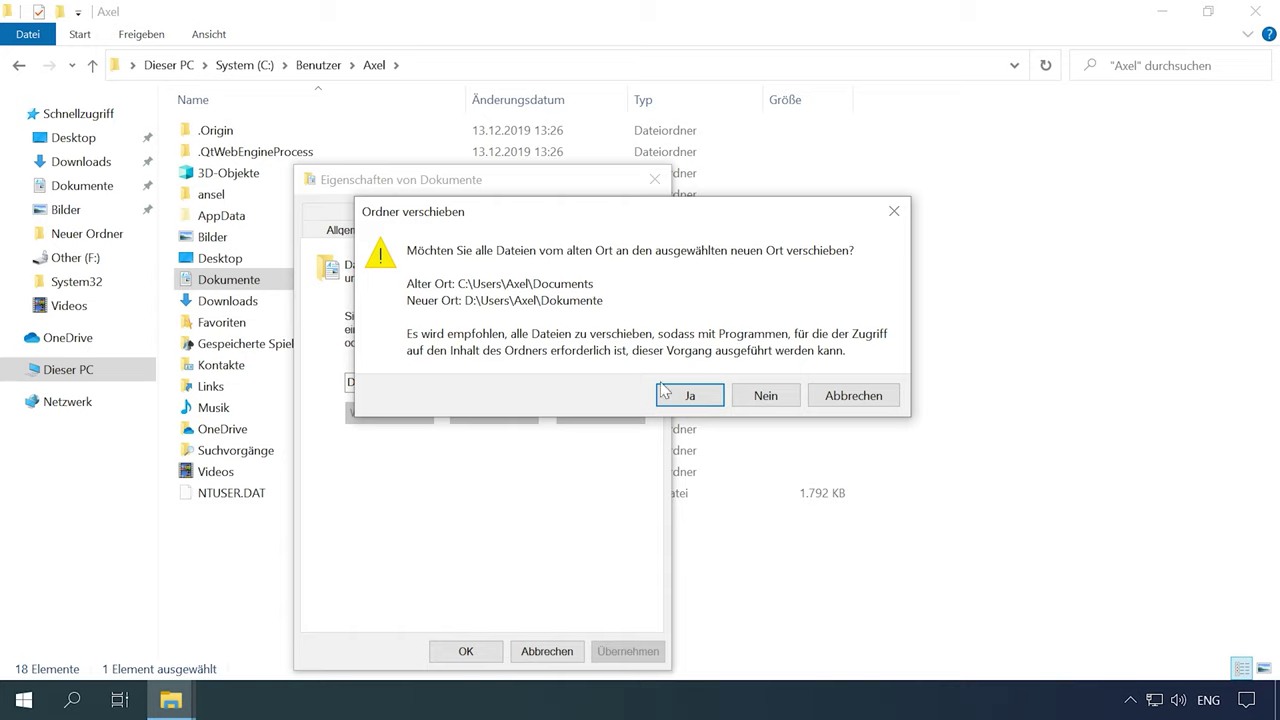
click(691, 396)
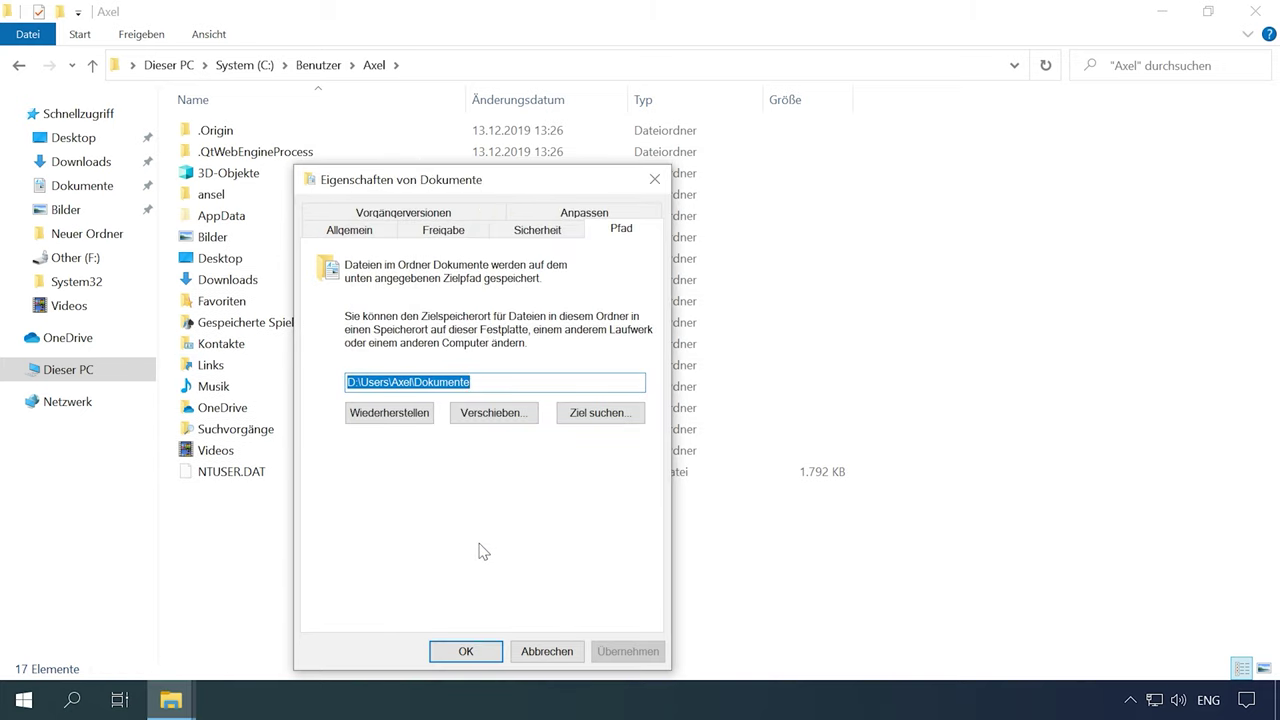
click(460, 652)
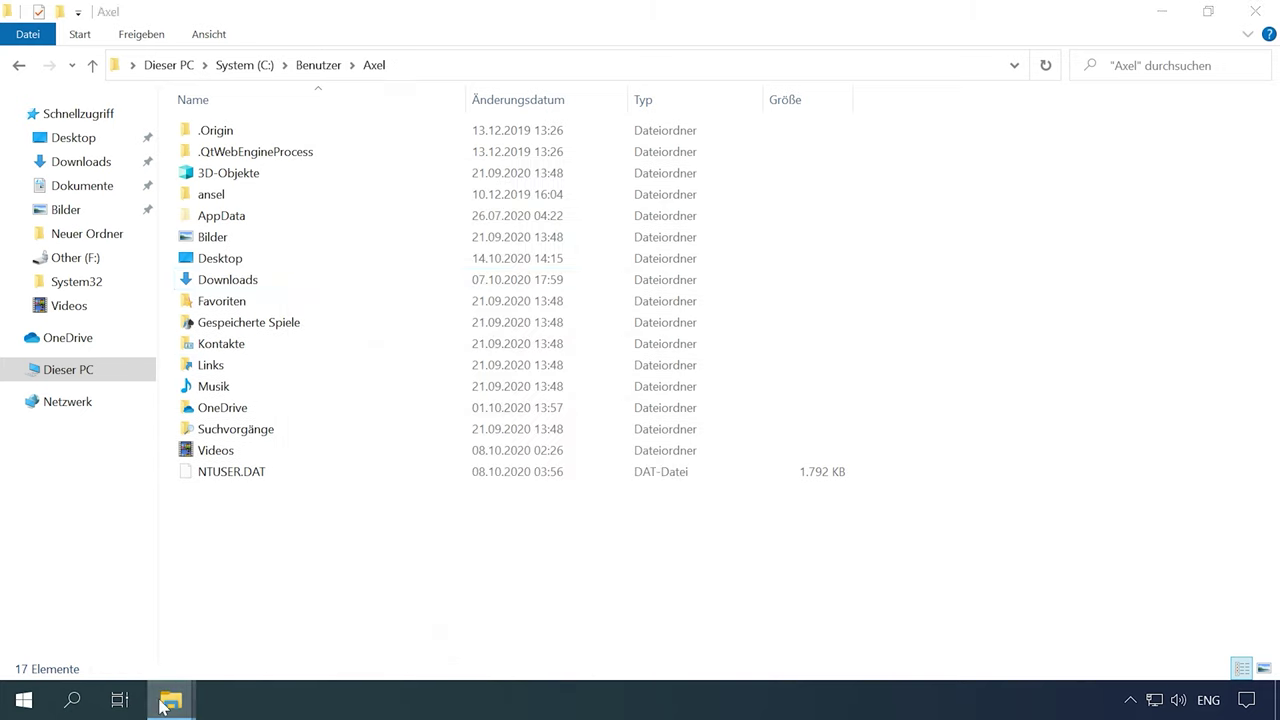
Step: Check the target path in the properties of the relocated Dokumente folder on Additional (D:), and close that folder window
mouse_move(165, 705)
click(290, 617)
click(476, 191)
right_click(486, 189)
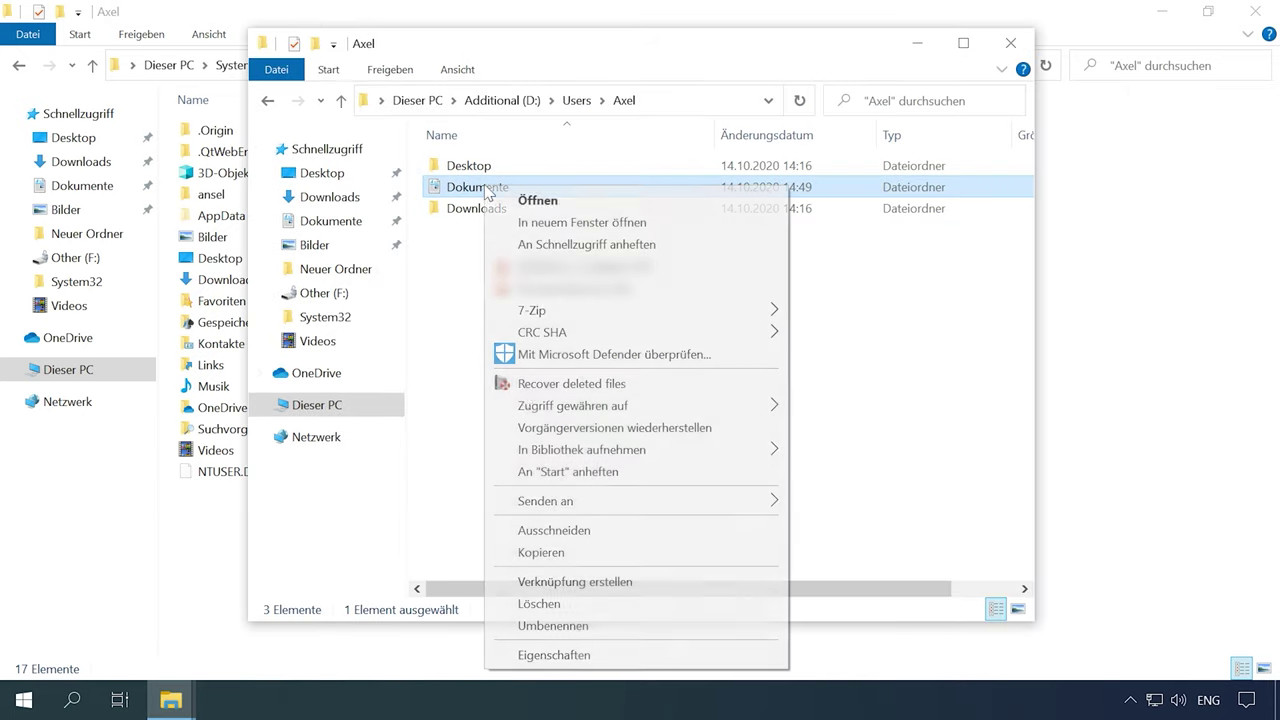
click(532, 655)
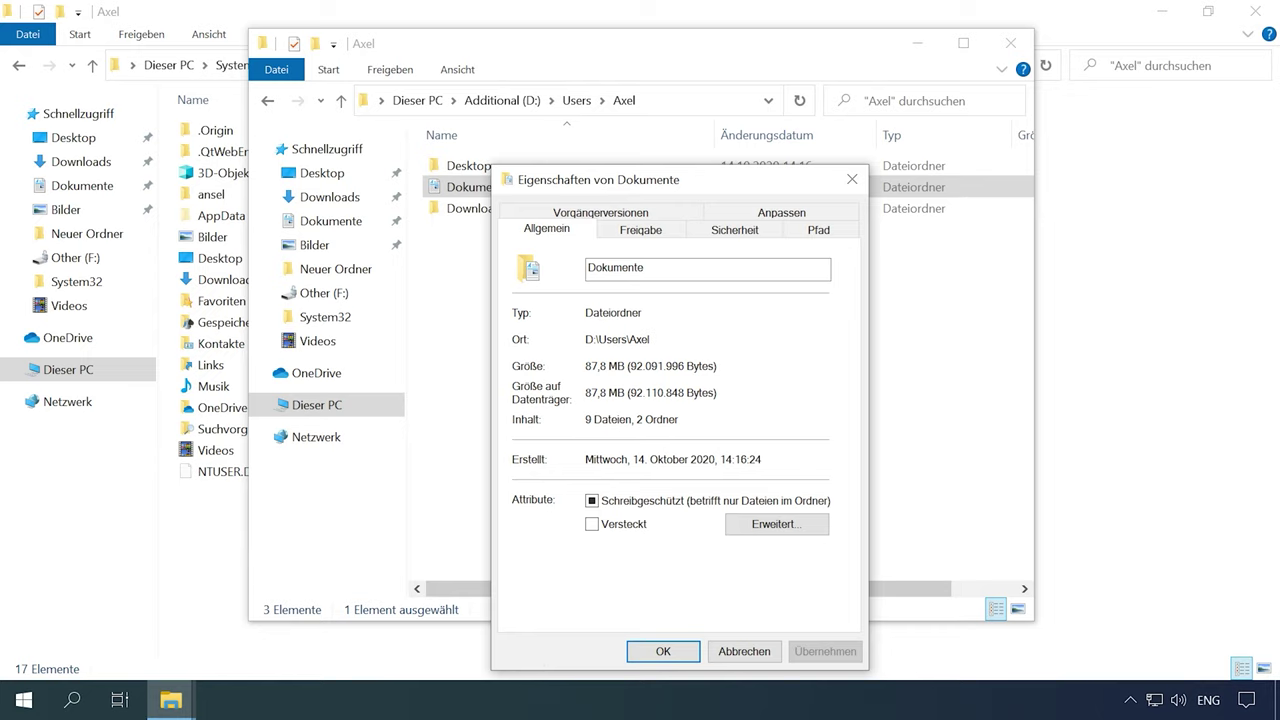
click(819, 230)
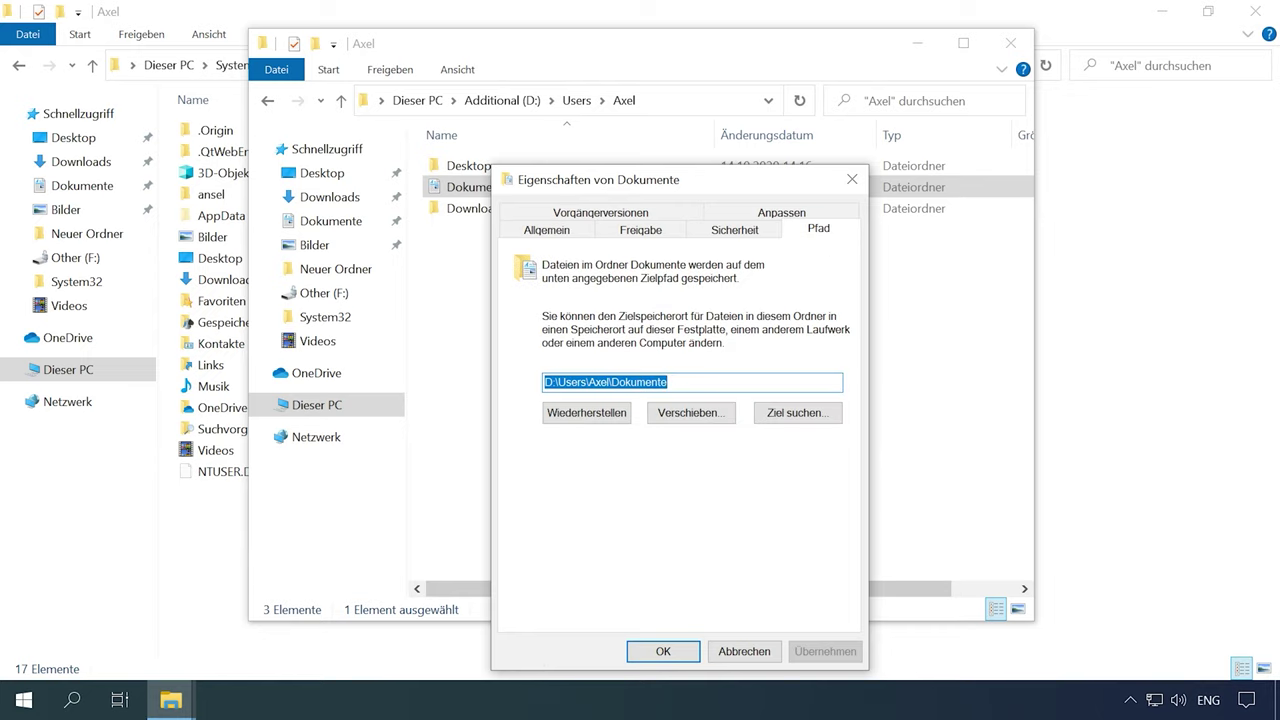
click(663, 651)
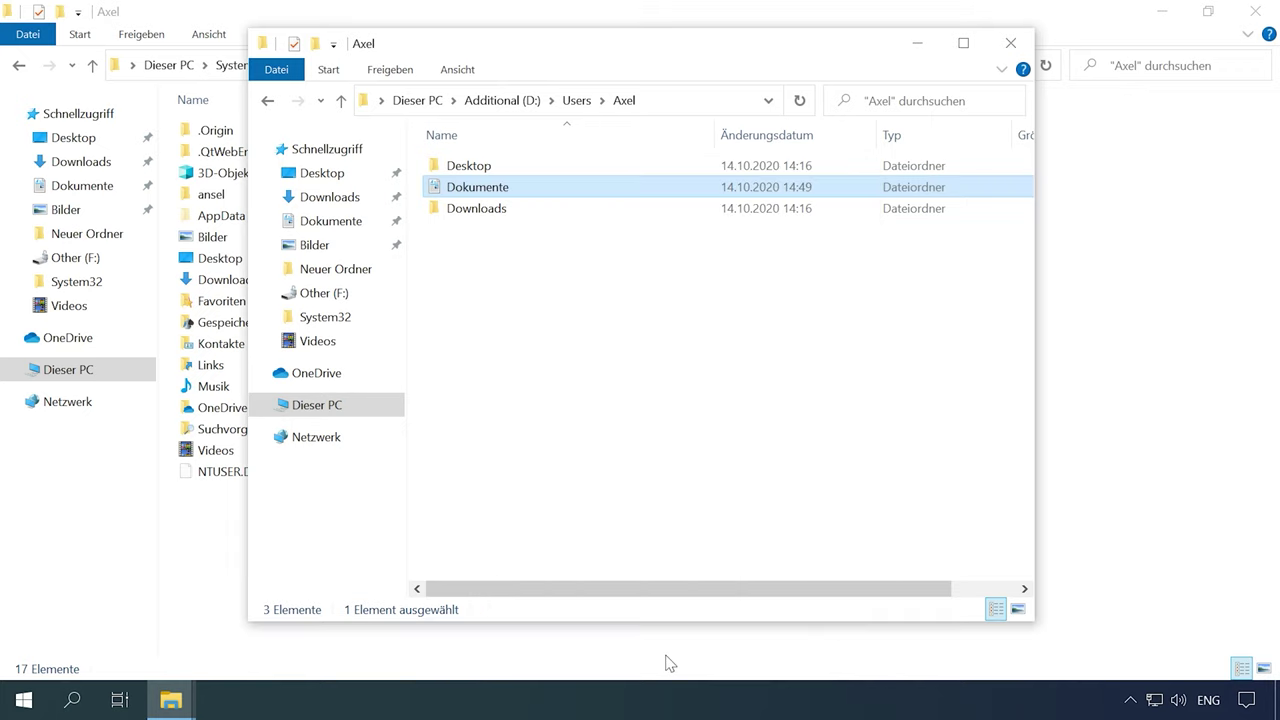
key(ctrl+w)
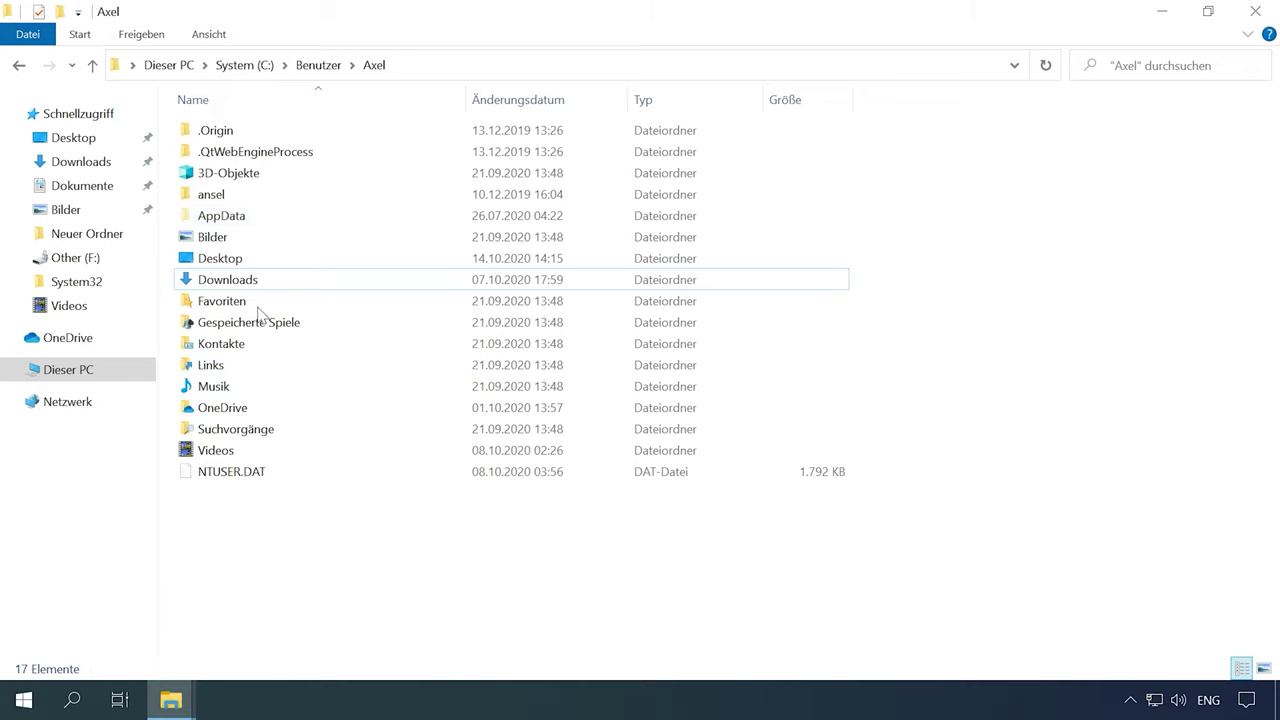
click(409, 64)
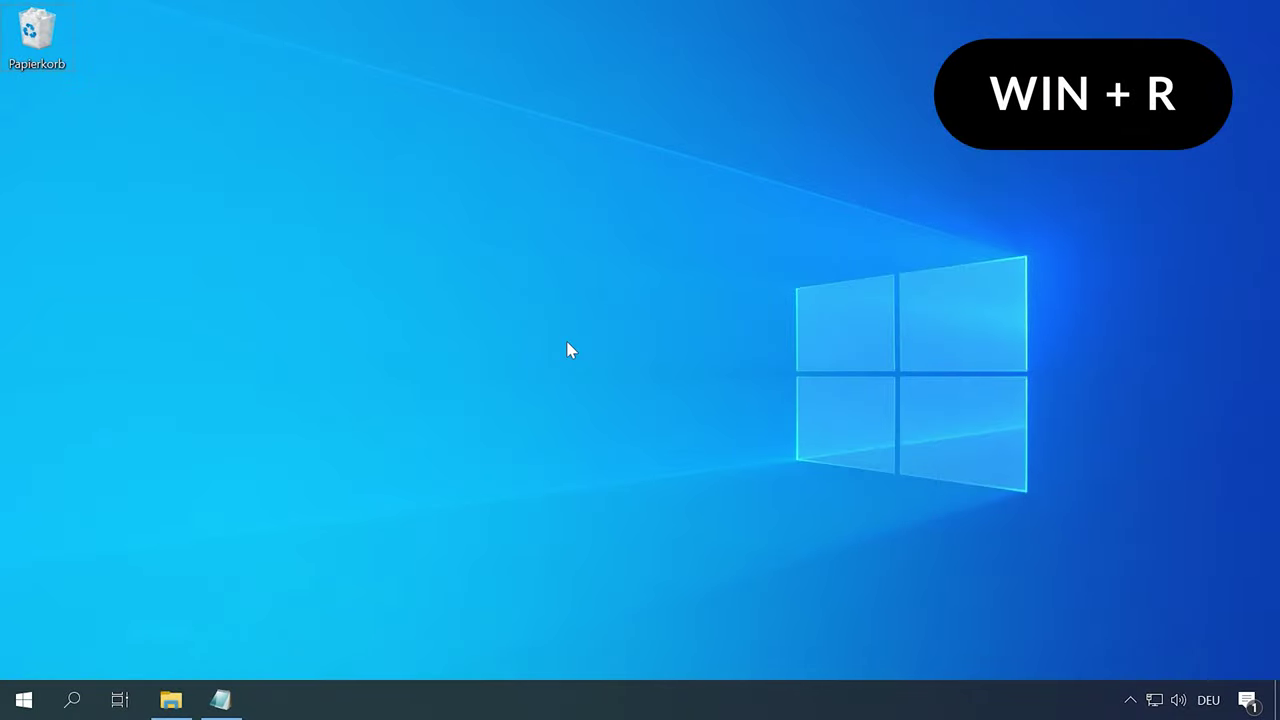
Step: Run regedit and select the full path of the User Shell Folders key in the Registry Editor
key(super+r)
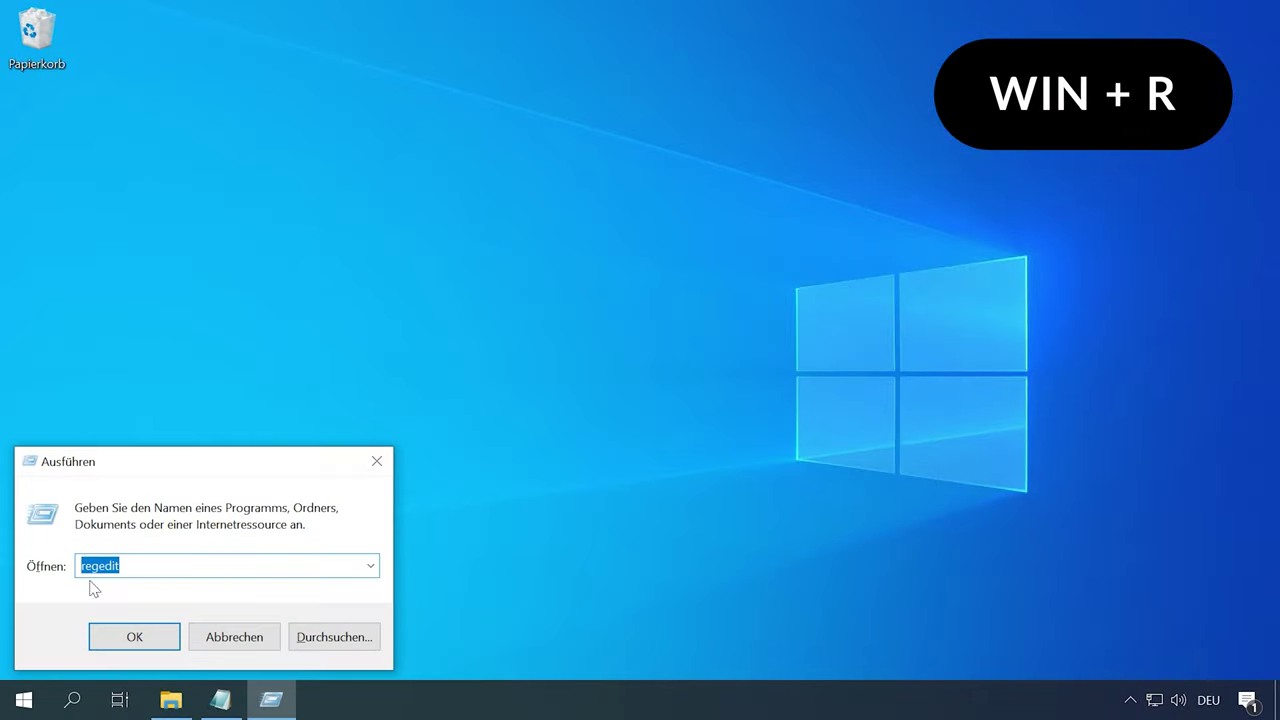
click(132, 644)
click(466, 500)
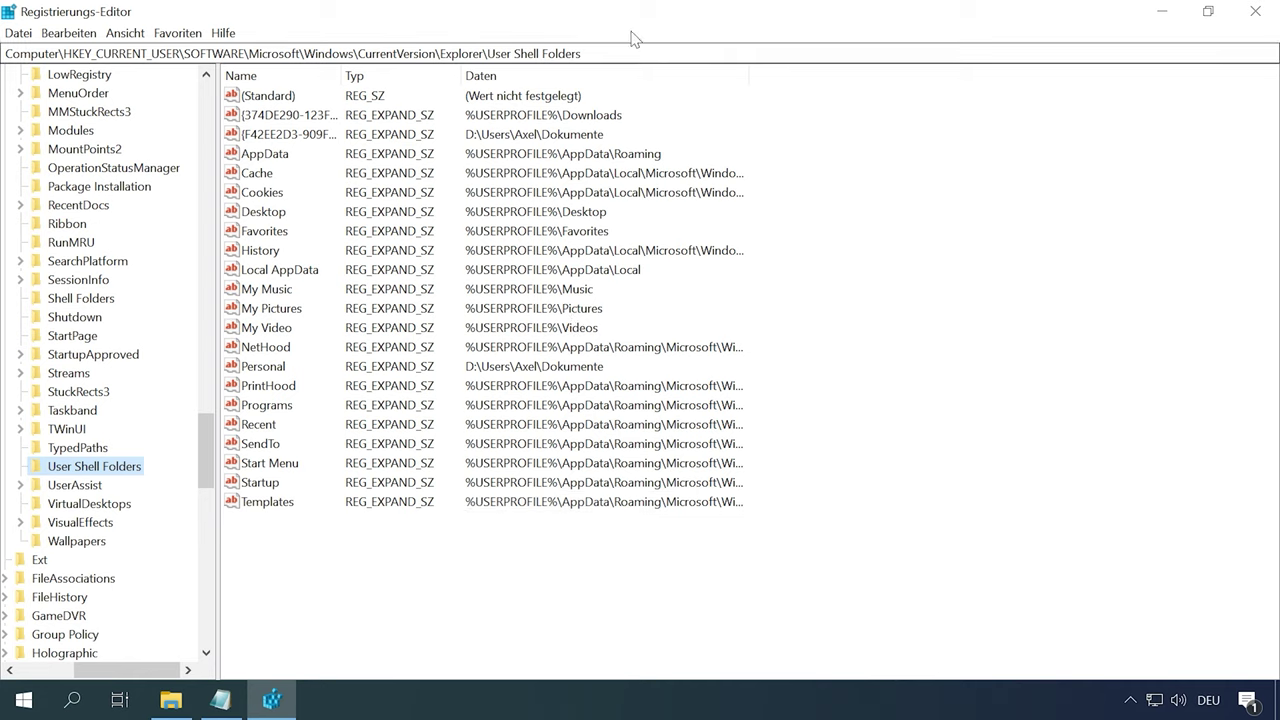
double_click(561, 53)
drag(561, 53, 4, 60)
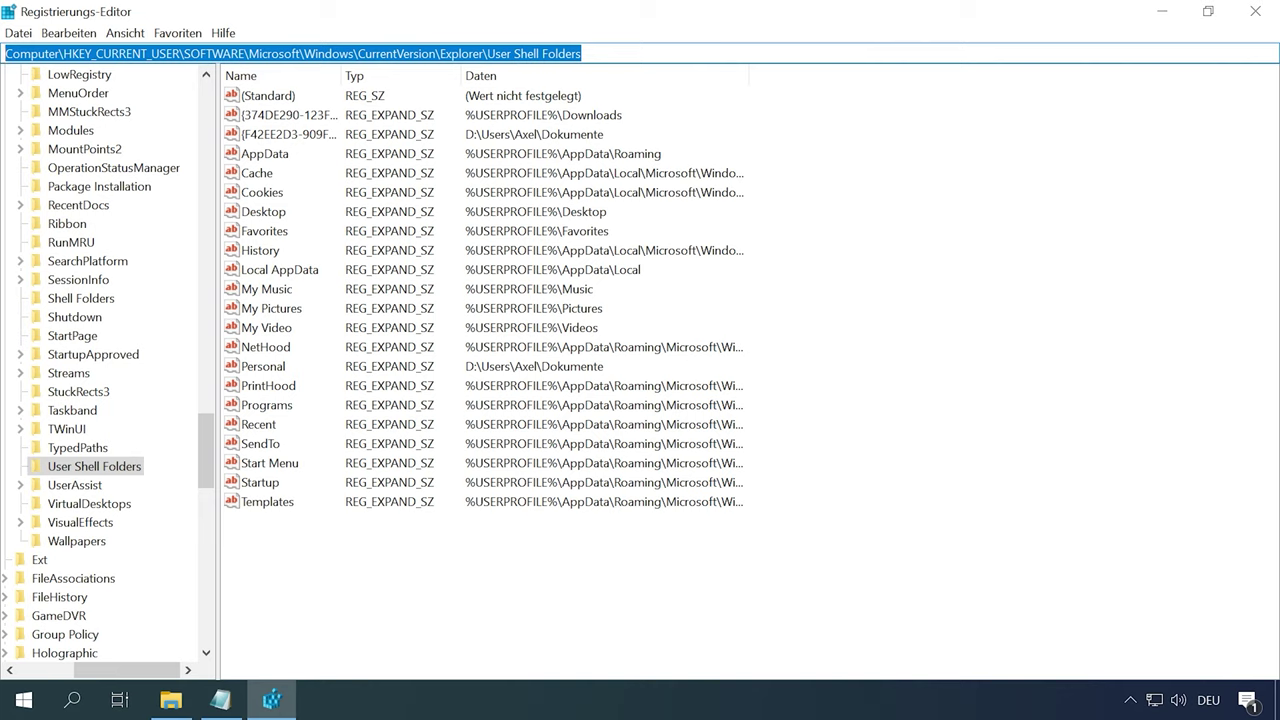
Step: Open the Desktop string value in the User Shell Folders key for editing
click(270, 214)
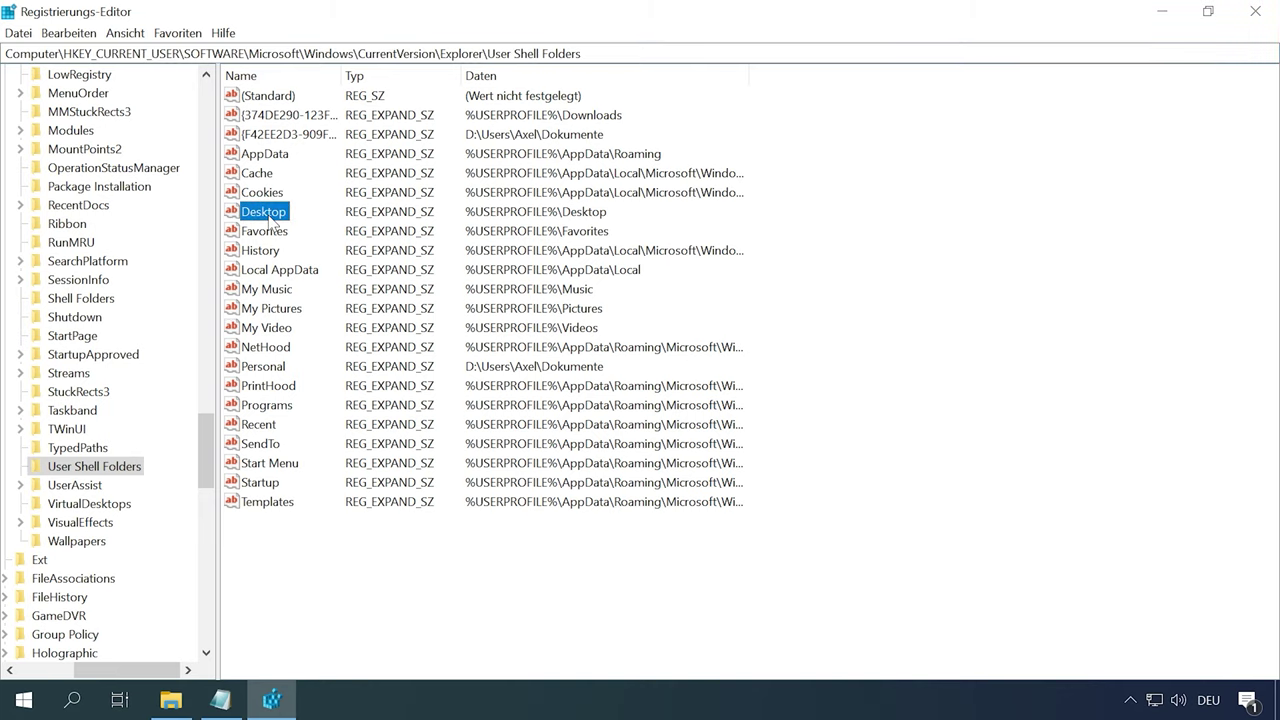
right_click(270, 220)
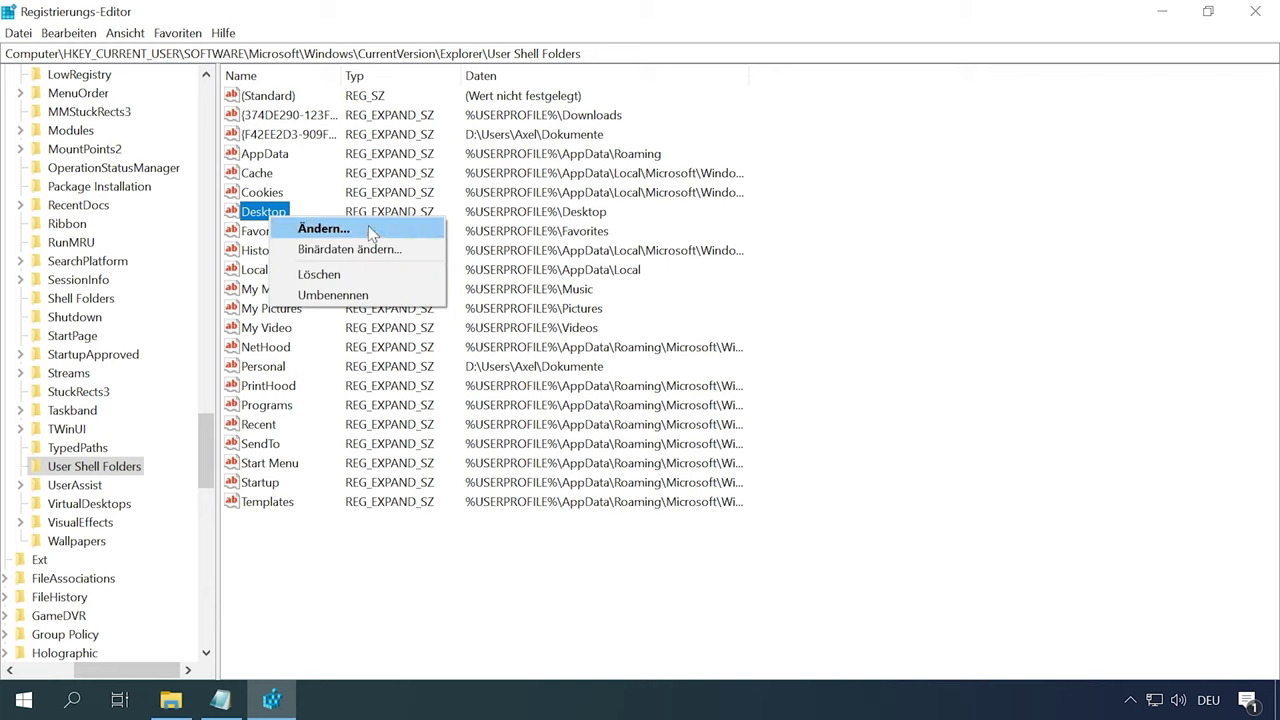
click(372, 230)
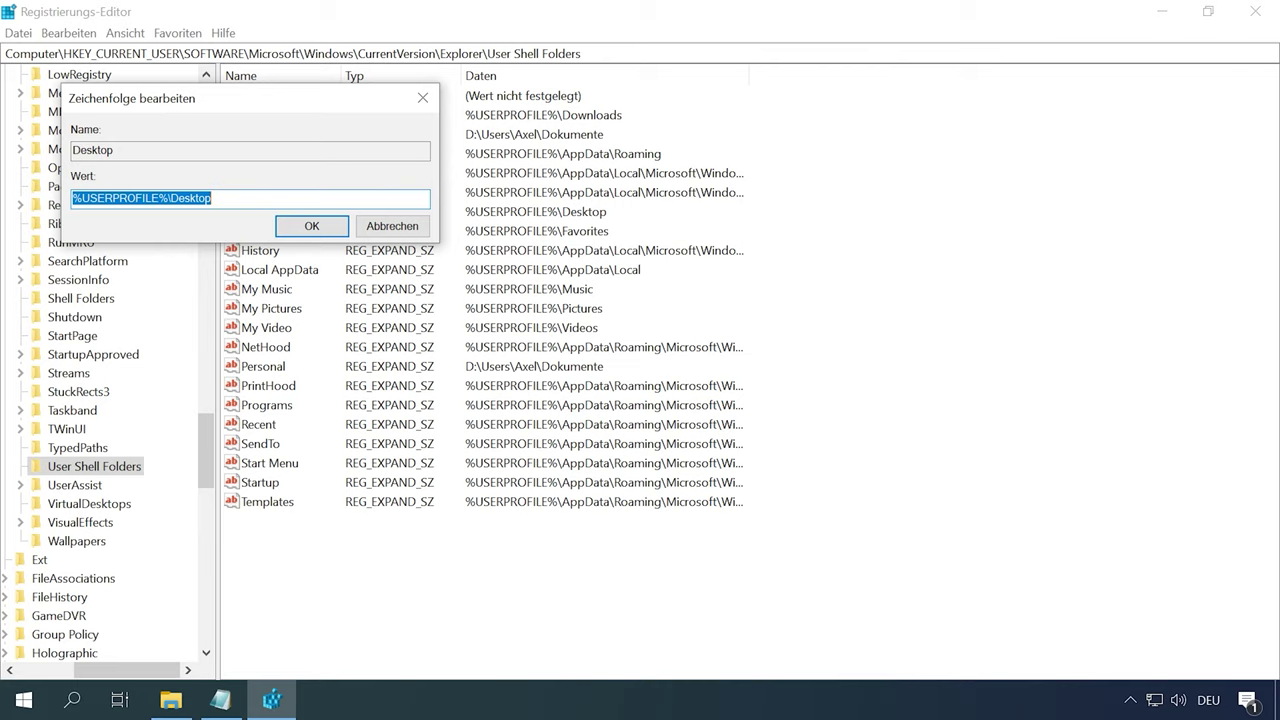
Step: Switch to File Explorer and copy the full path of the Desktop folder inside the user's folder on Additional (D:)
click(171, 700)
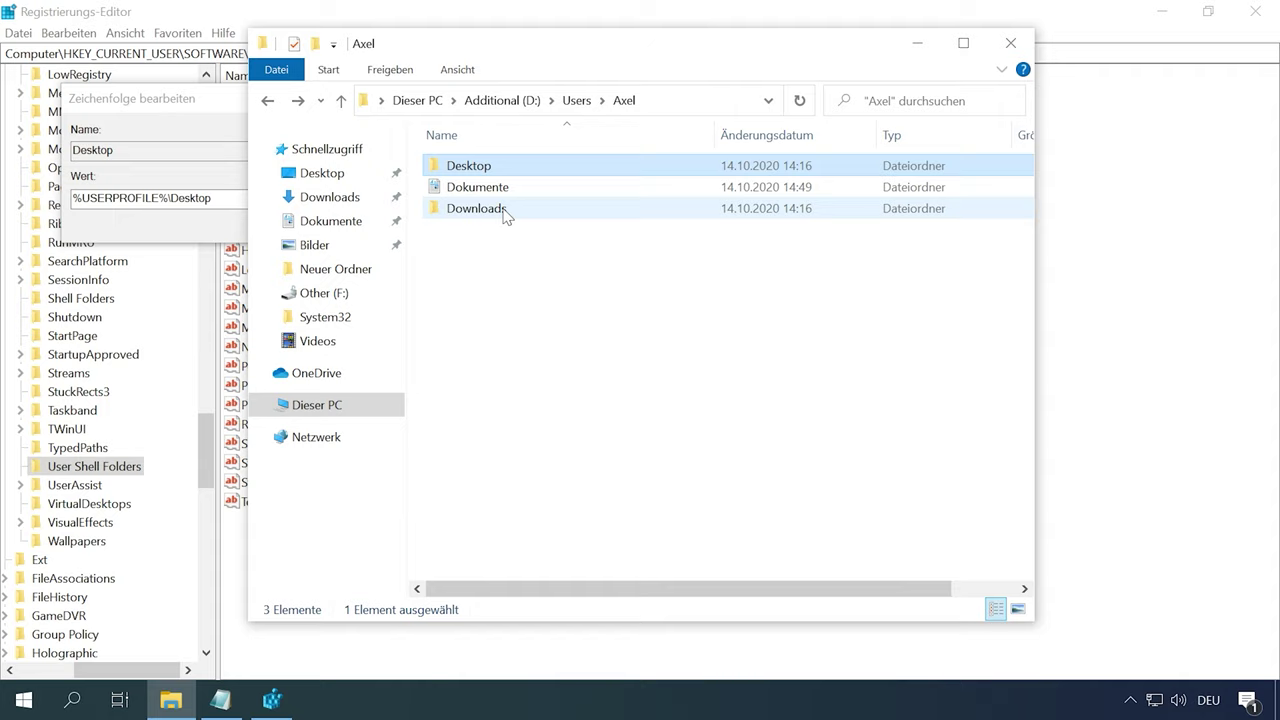
double_click(468, 166)
click(728, 101)
key(super+c)
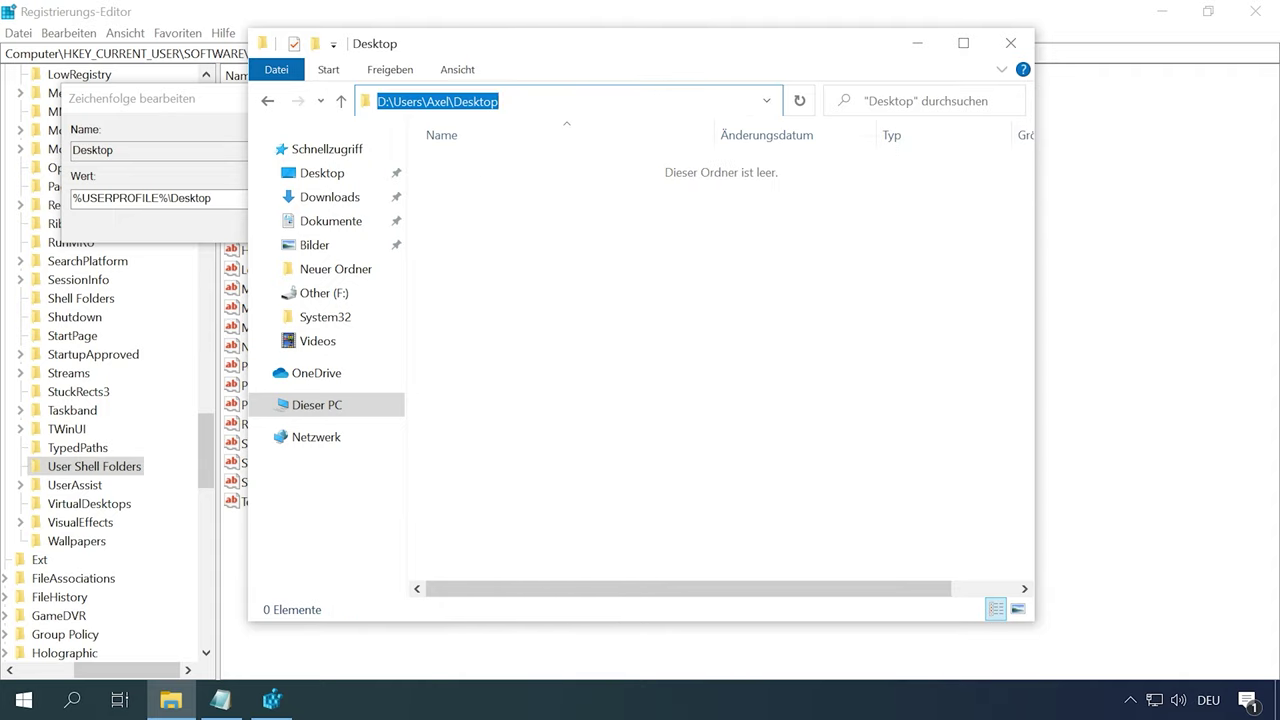
right_click(487, 106)
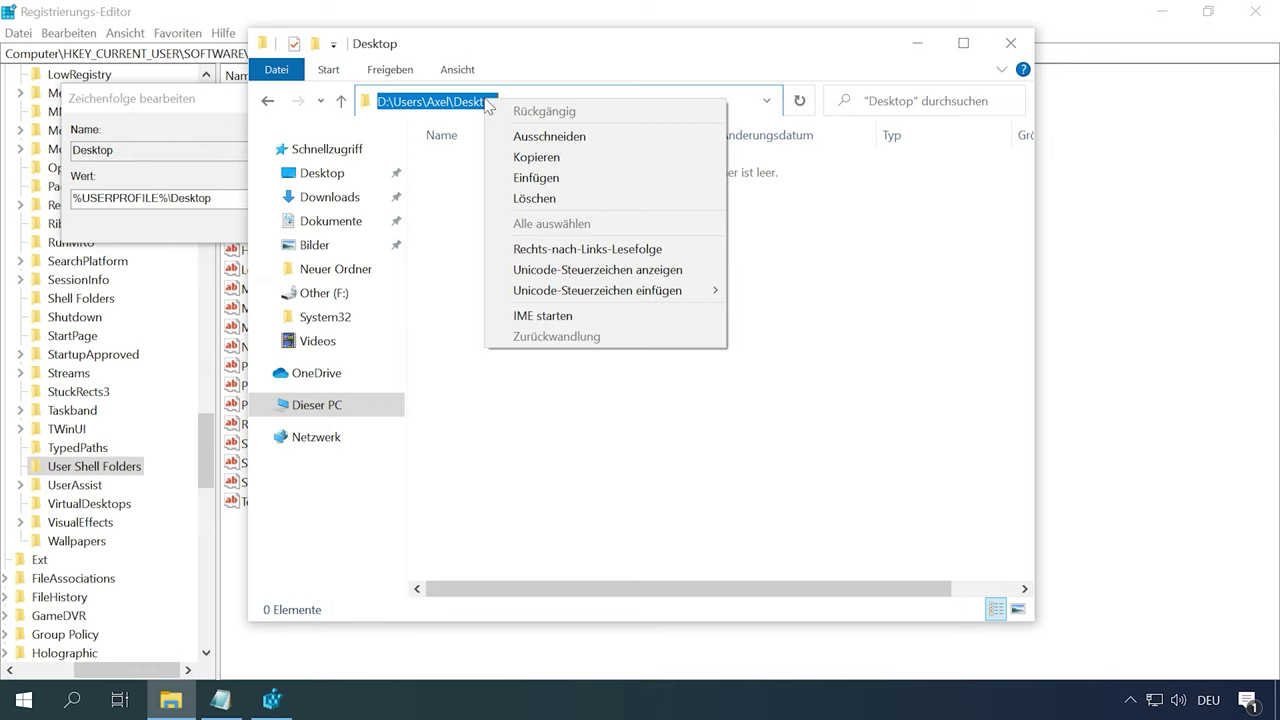
click(523, 157)
click(506, 240)
Step: Replace the Desktop value's data in the Registry Editor with the copied D: Desktop folder path and save it
click(205, 98)
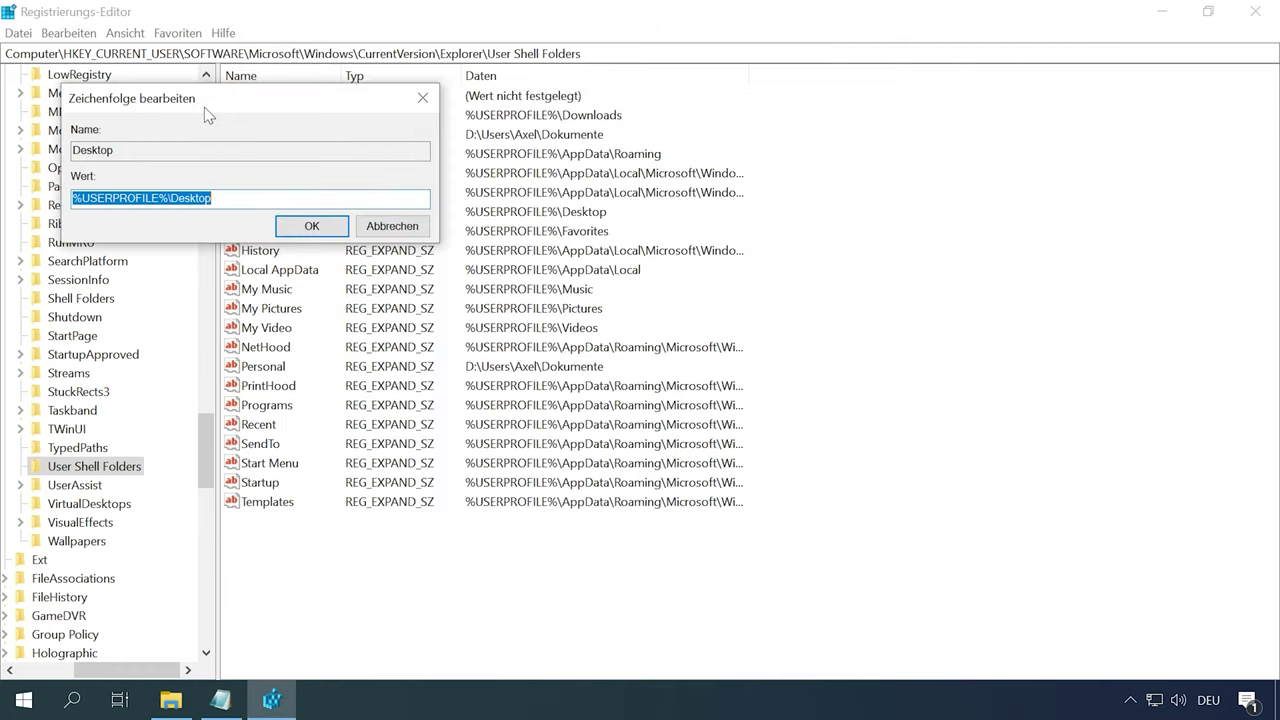
right_click(232, 199)
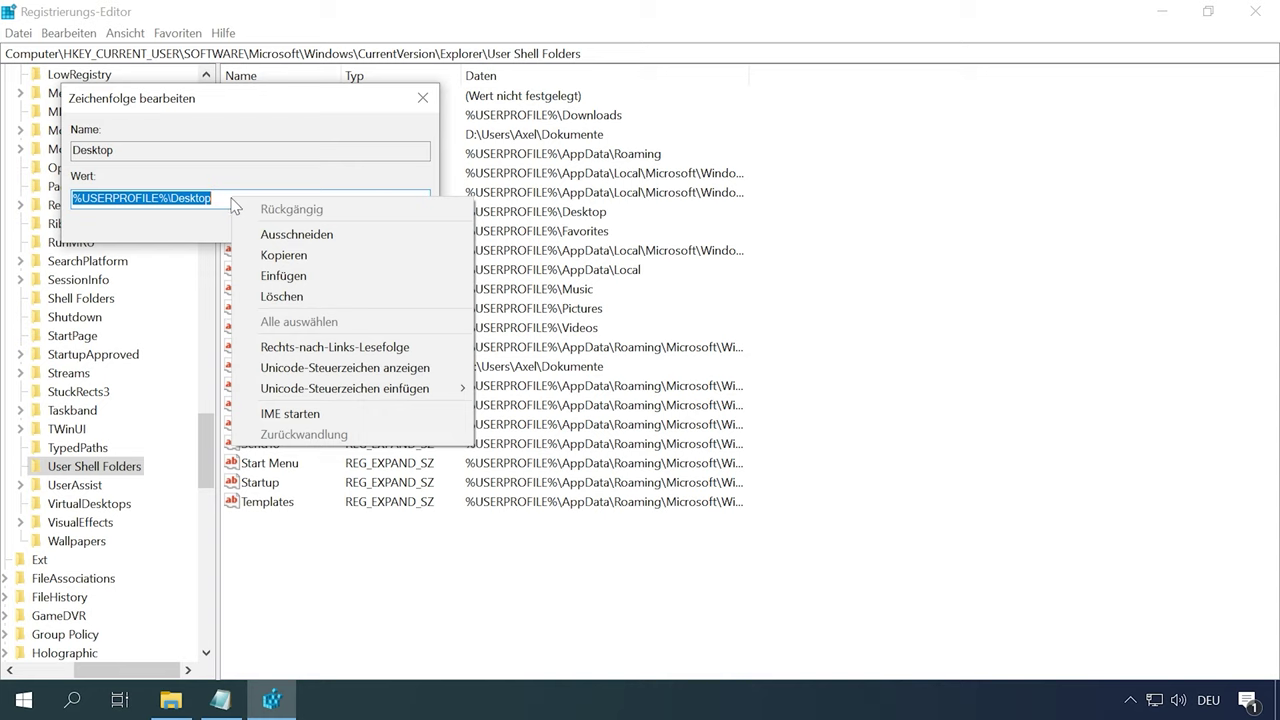
click(296, 275)
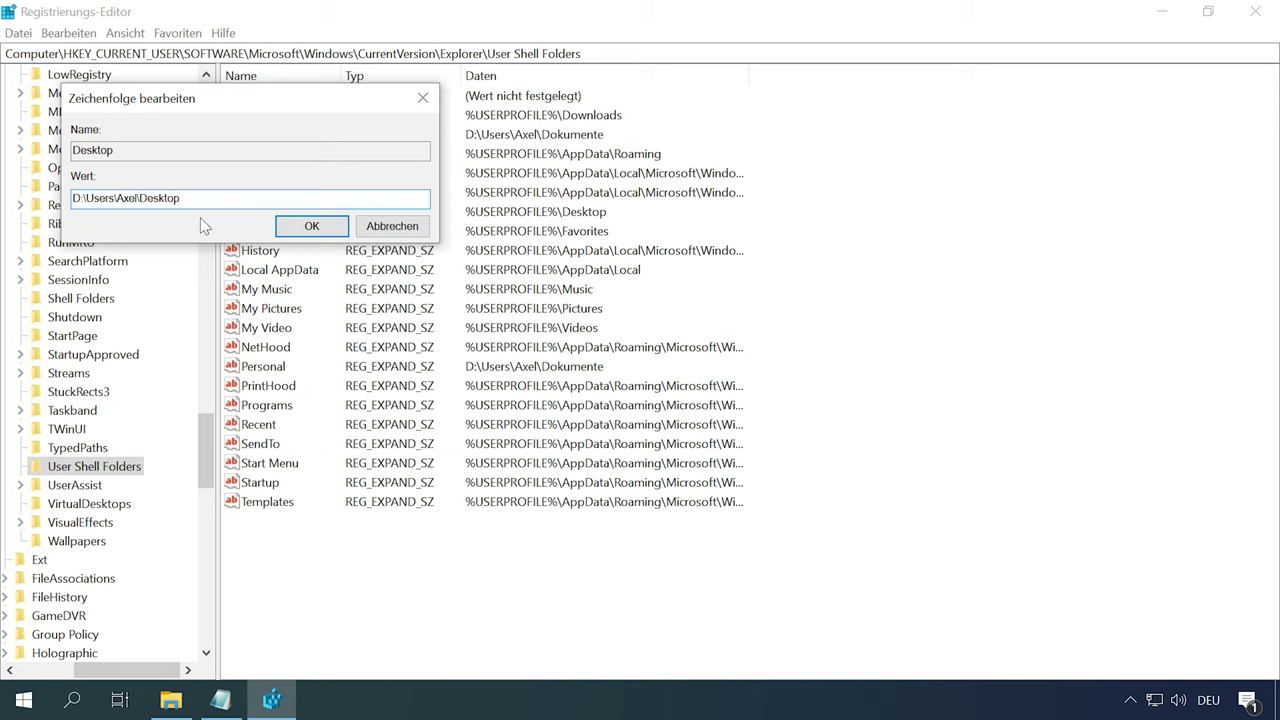
click(306, 227)
click(506, 222)
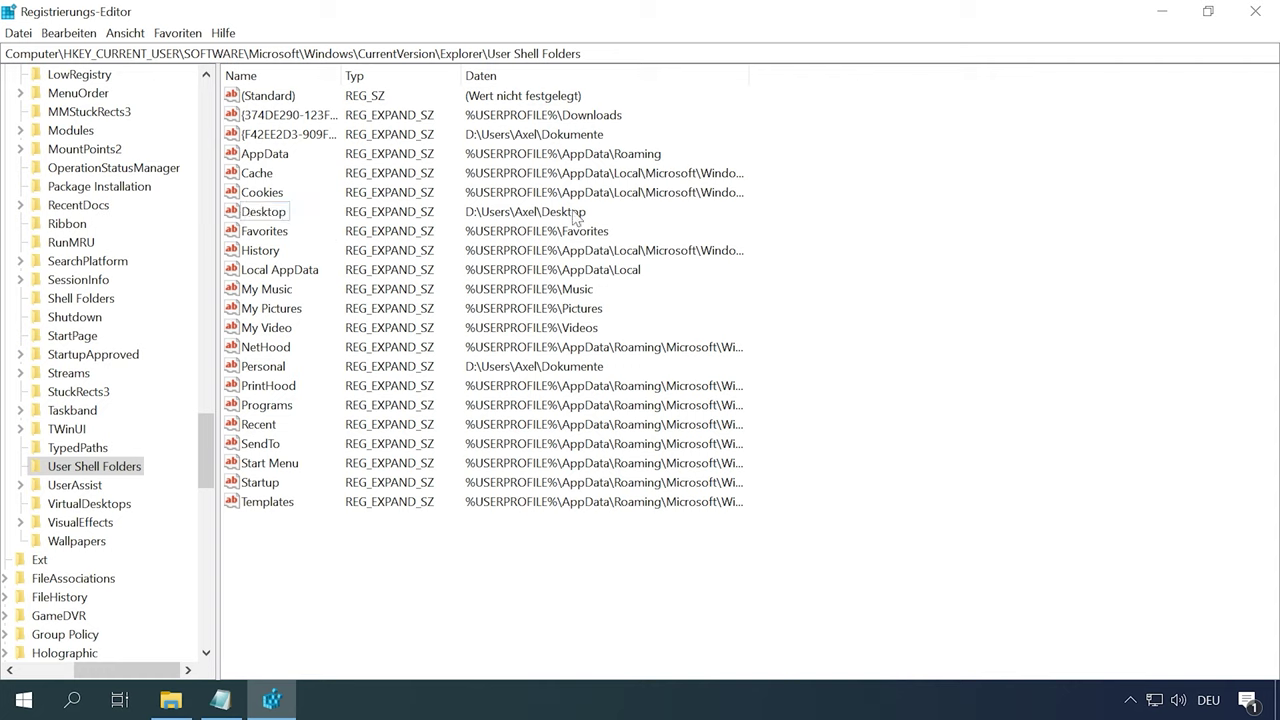